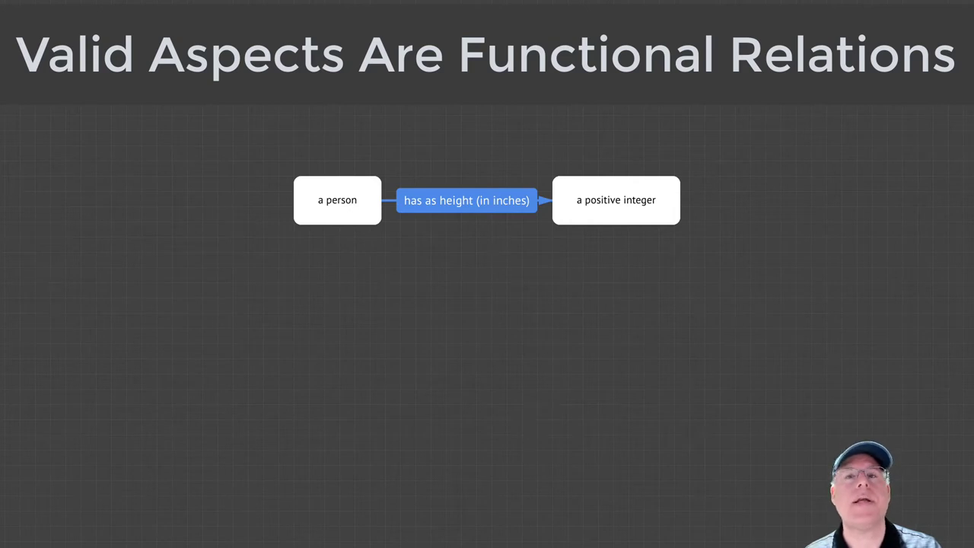
Step: Step through the slide builds to show both valid-aspect rules, then the next build
key("Right")
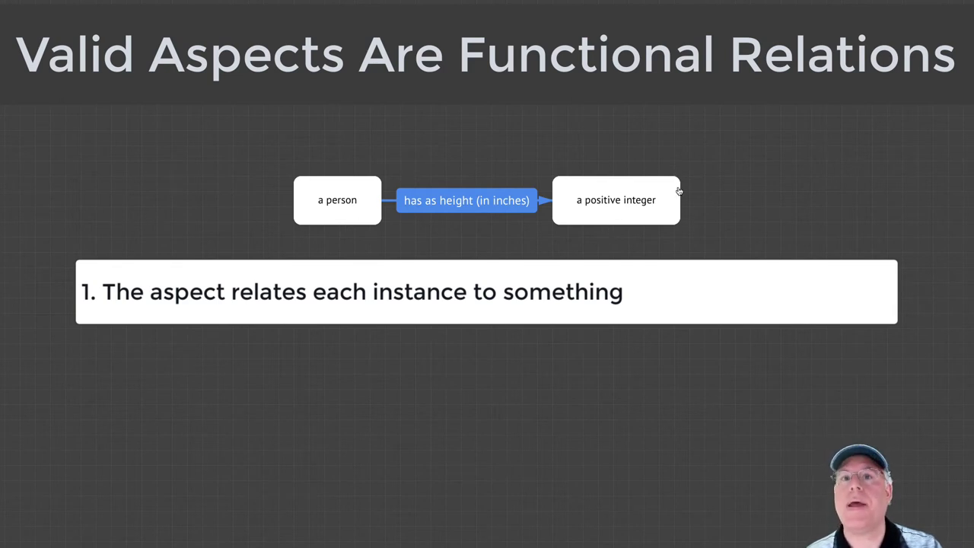
key("Right")
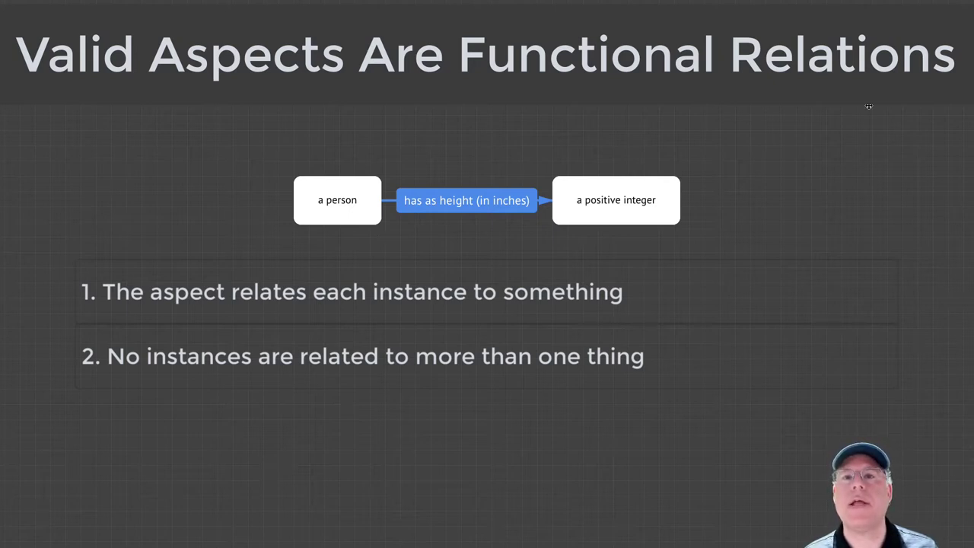
key("Right")
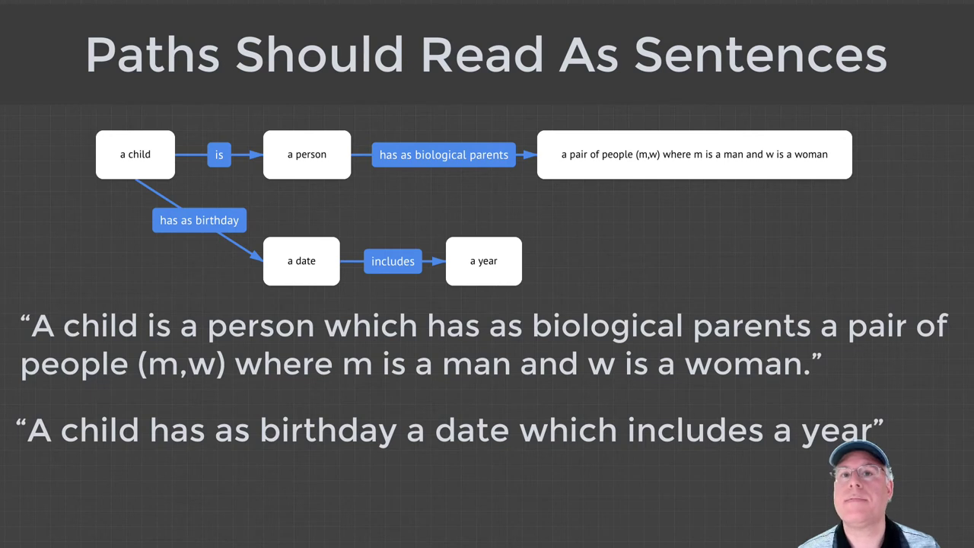
Step: Advance to the 'Facts Are Equivalent Paths' slide
key("Right")
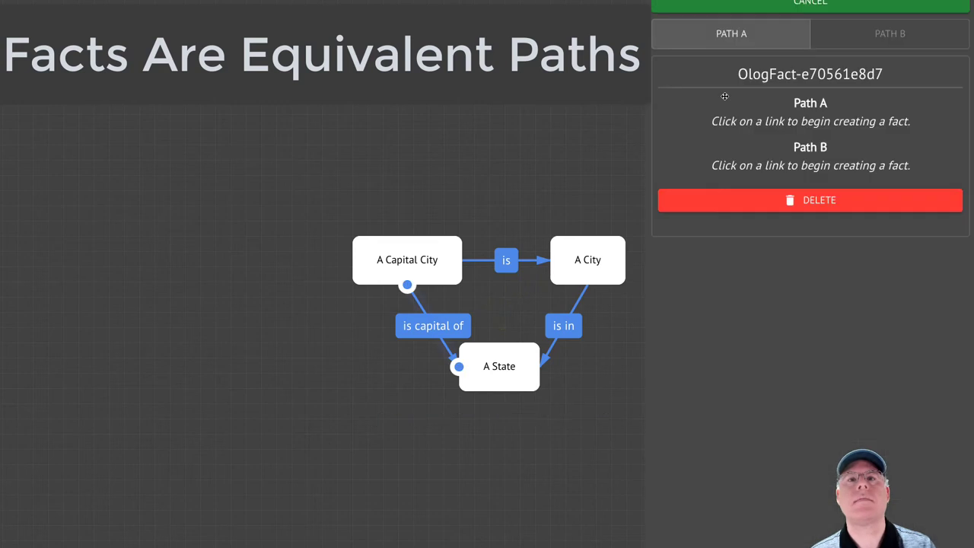
Step: Set path A to 'is' then 'is in', and path B to 'is capital of'
left_click(493, 259)
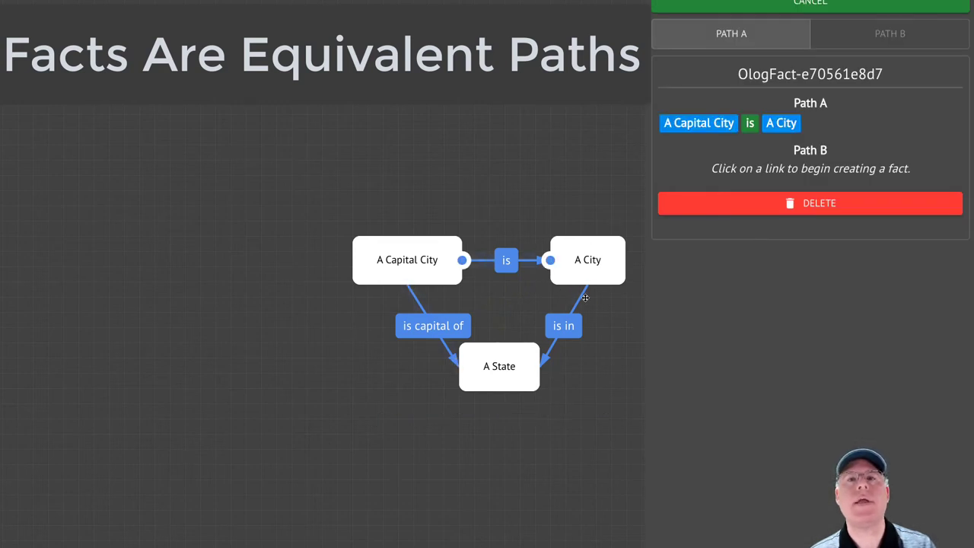
left_click(580, 303)
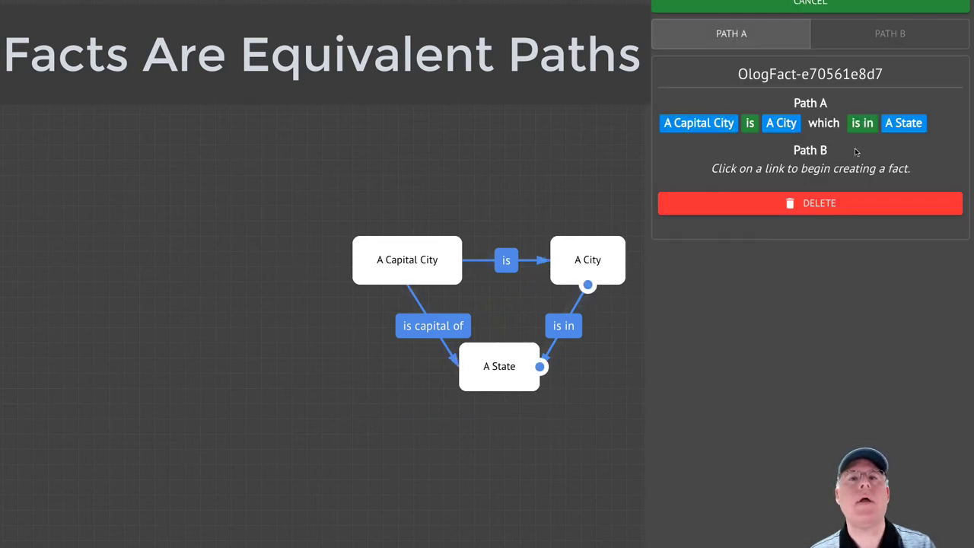
left_click(448, 354)
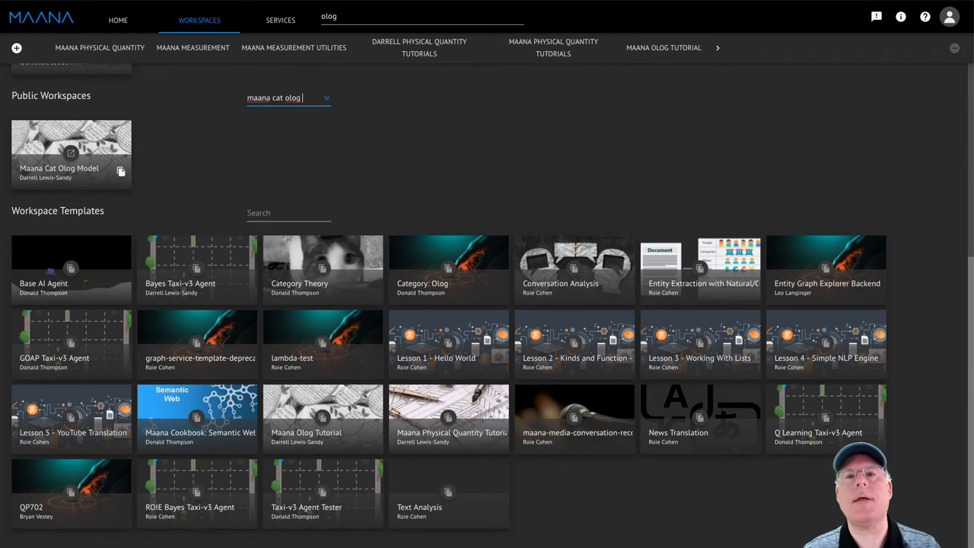
Step: Search 'tutorials' and clone Maana Olog Tutorial into a workspace named after the user
type("tutorials")
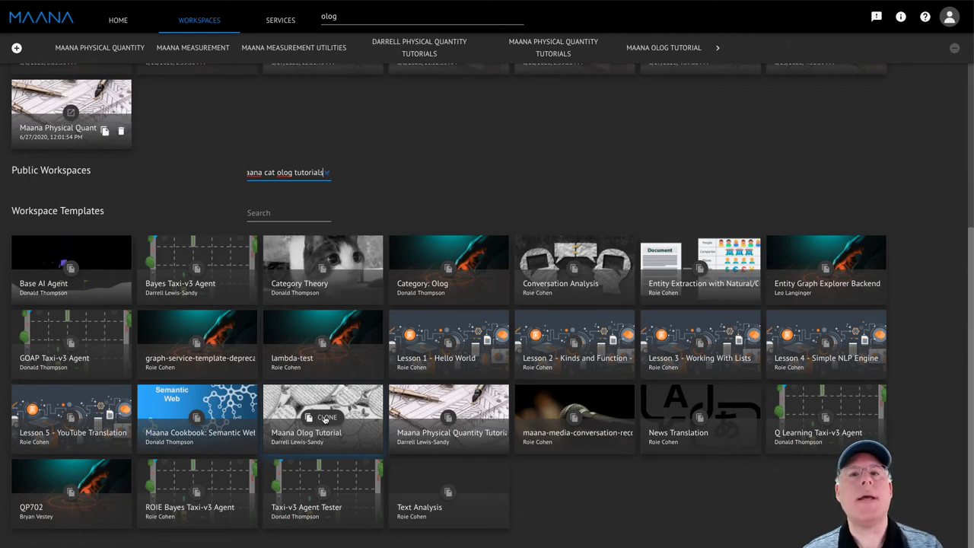
left_click(325, 419)
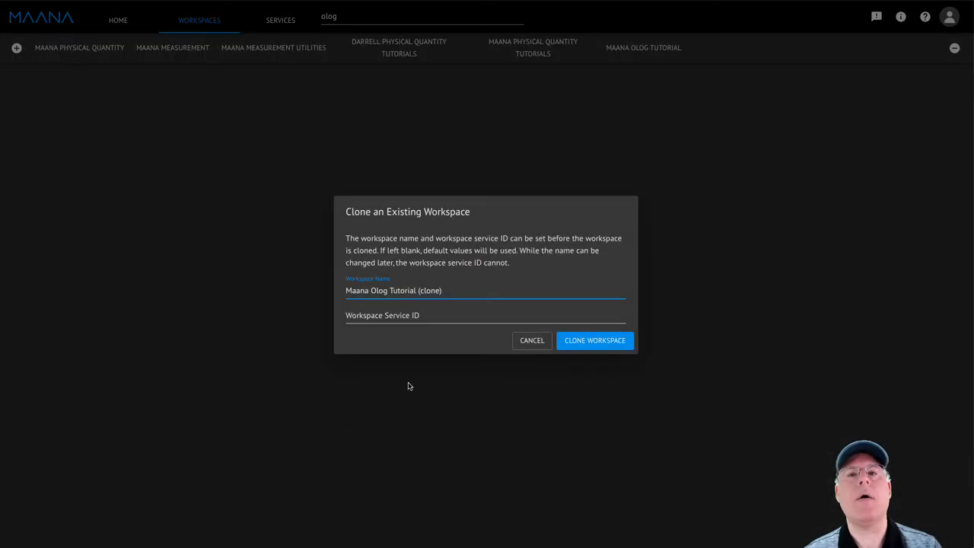
triple_click(385, 280)
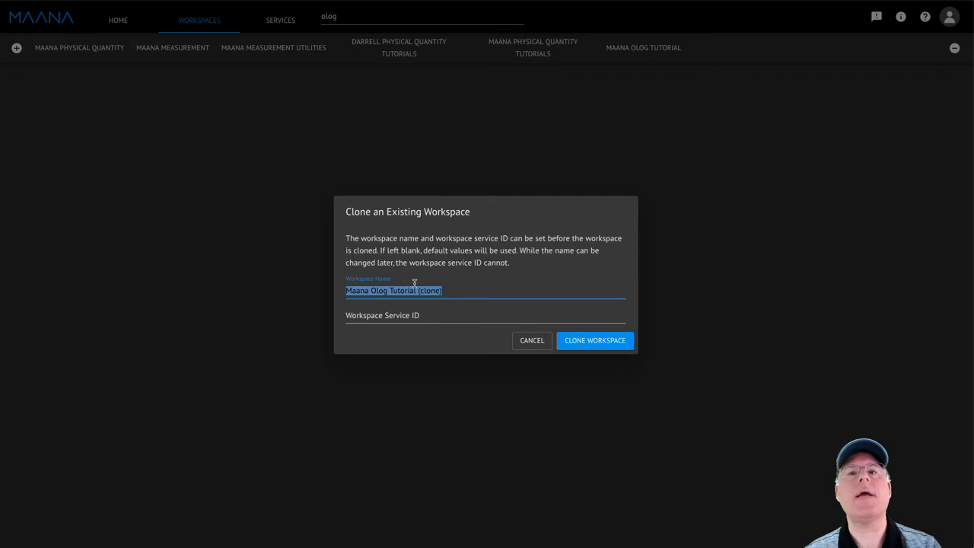
type("Darrell Olog Tutorial")
key("Tab")
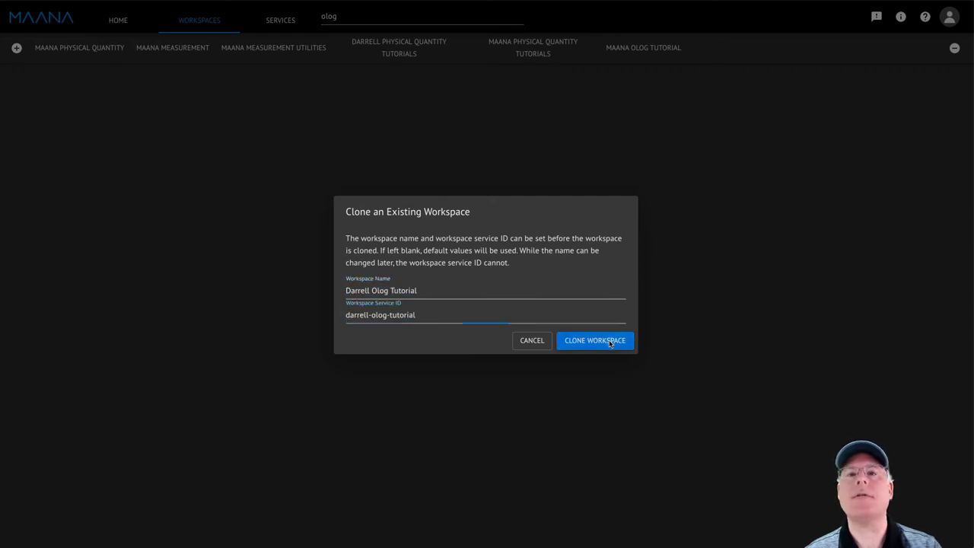
left_click(614, 344)
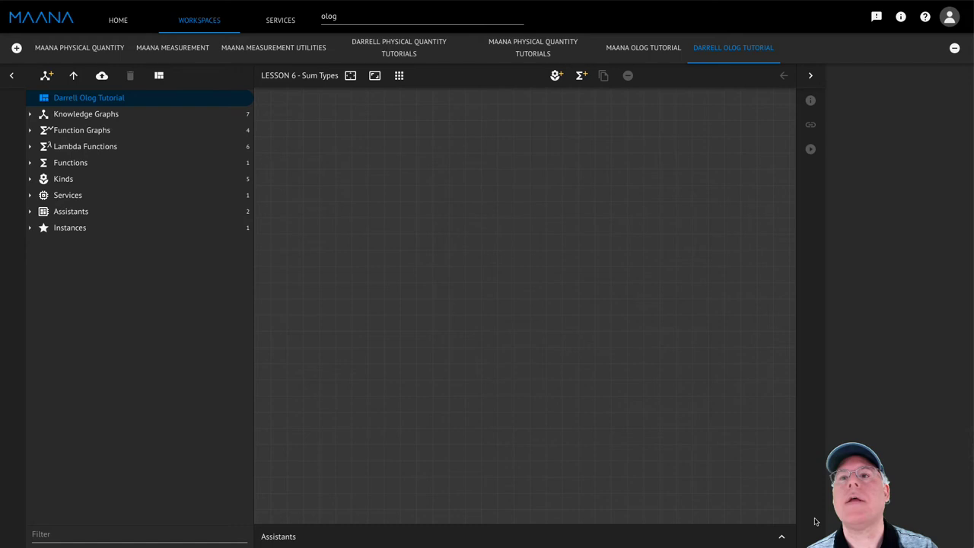
Step: Select the Maana Cat Olog Assistant and enlarge the assistants panel
left_click(781, 536)
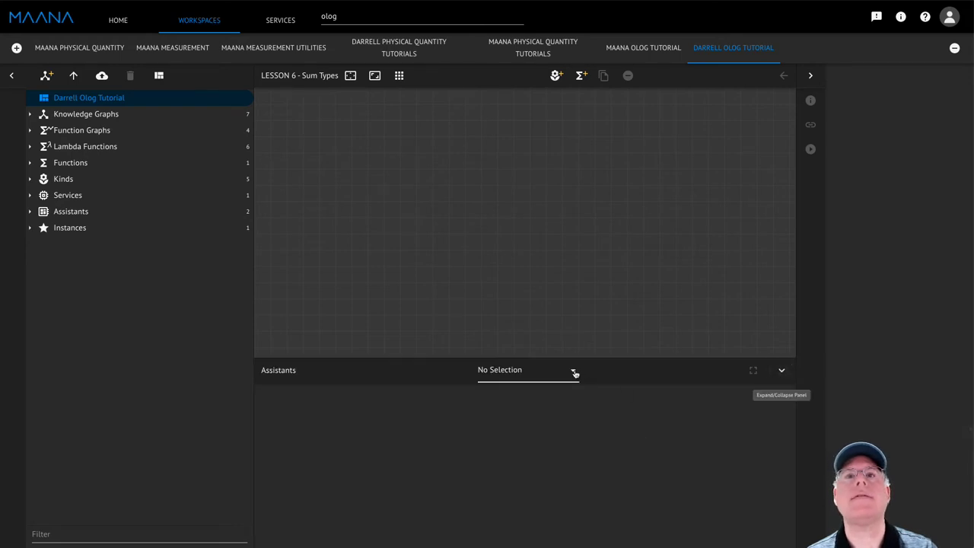
left_click(575, 373)
left_click(561, 406)
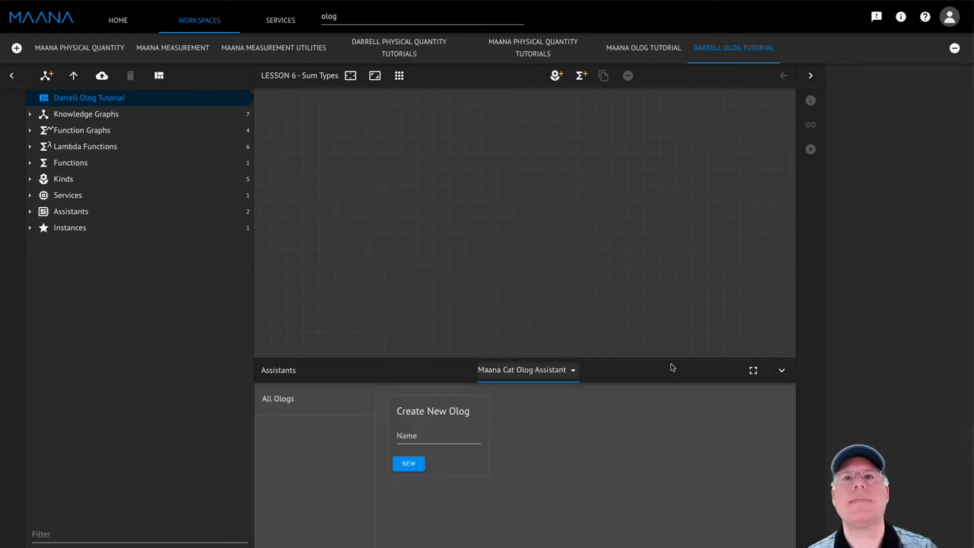
left_click_drag(673, 358, 707, 111)
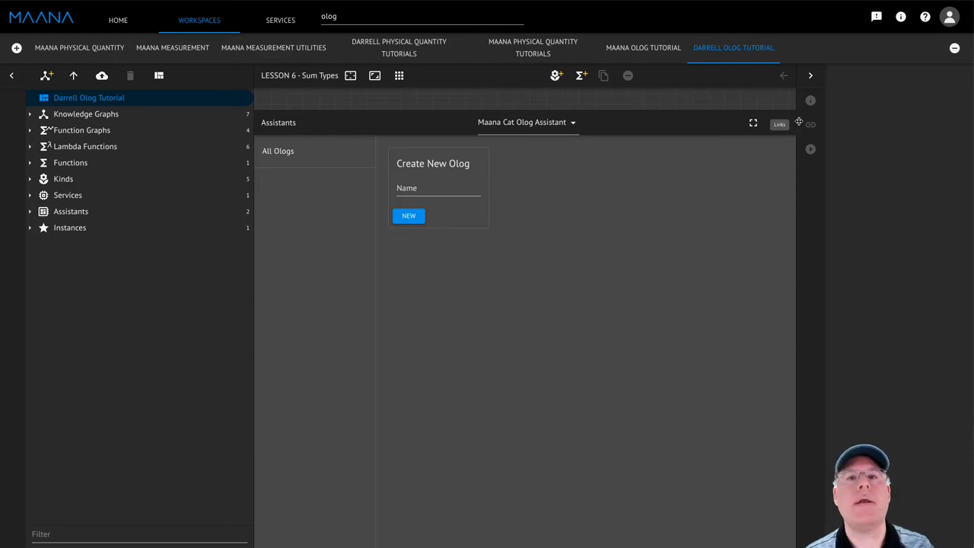
Step: Create a new olog named with the user's name plus 'first olog'
left_click(437, 188)
type("darrell's")
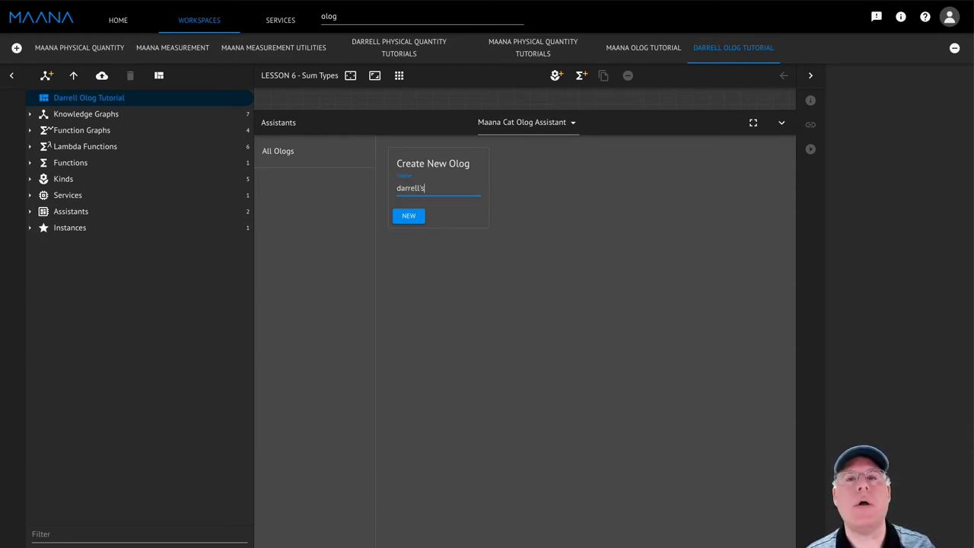
type(" first olog")
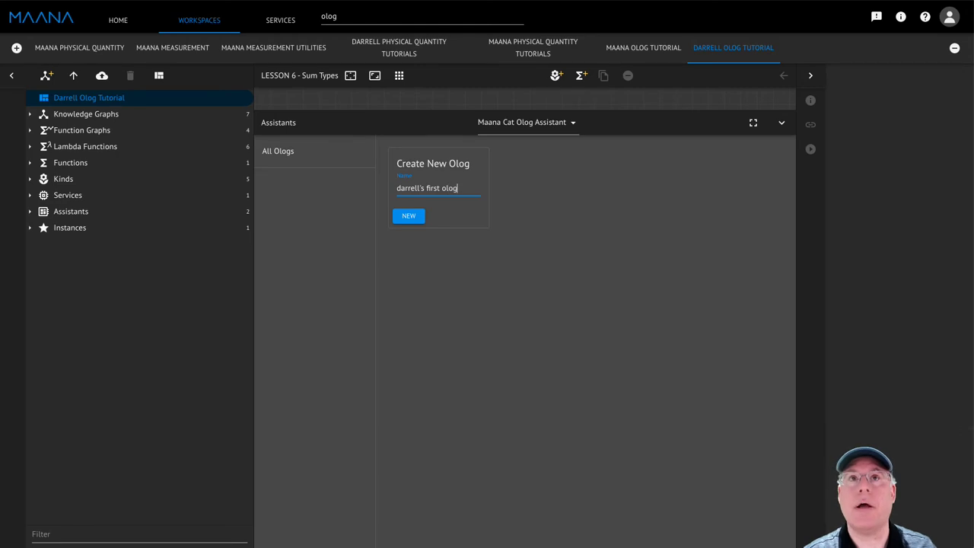
left_click(423, 215)
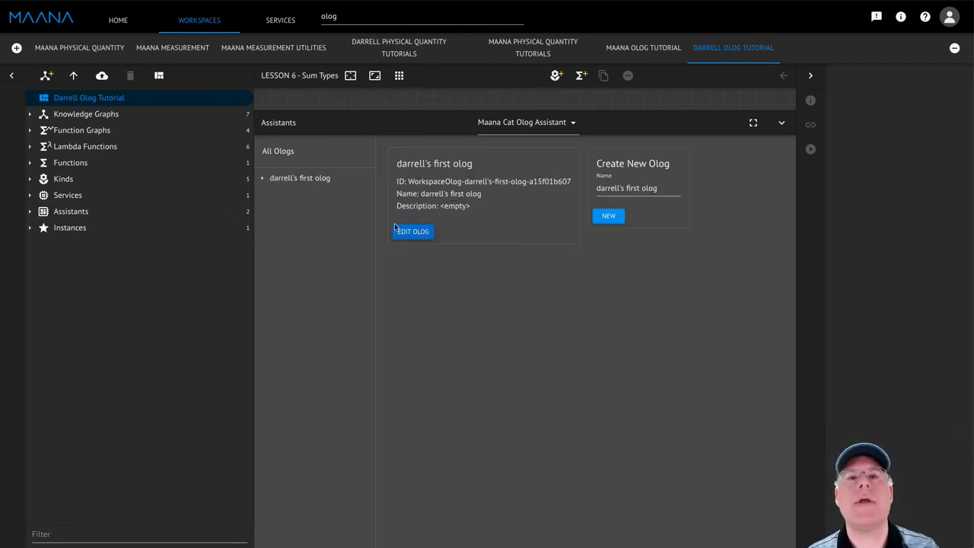
Step: Expand the new olog and browse its Structure, Details, Endorsement and Reification views, ending on Structure
left_click(262, 180)
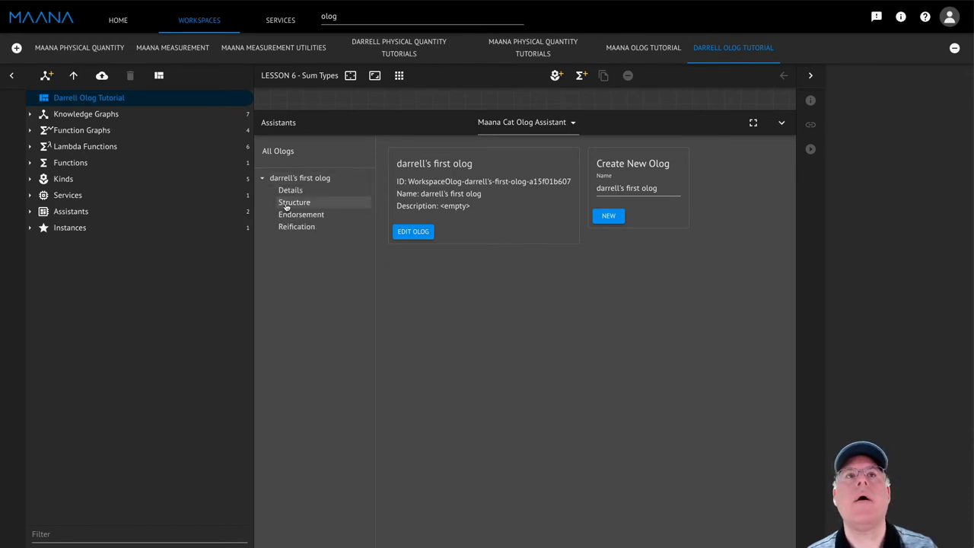
left_click(287, 204)
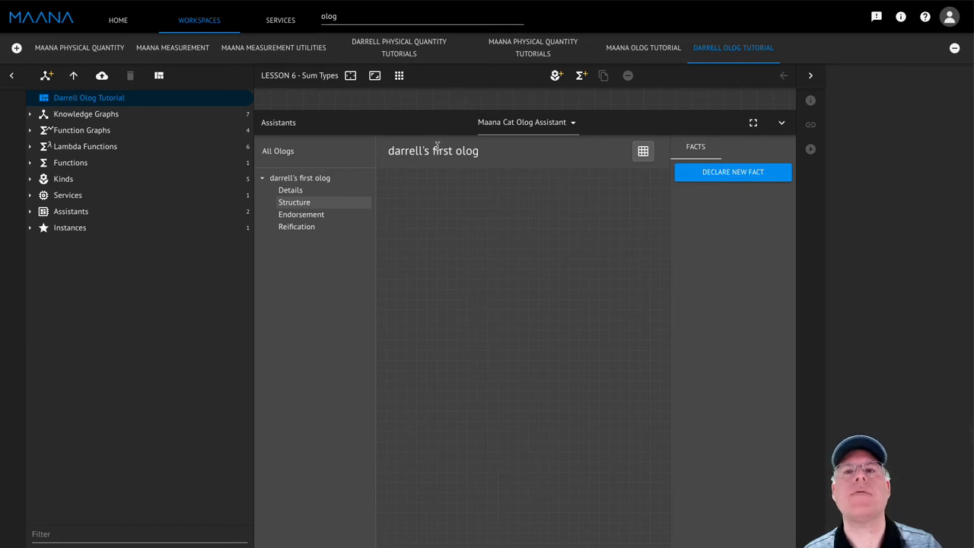
left_click(328, 195)
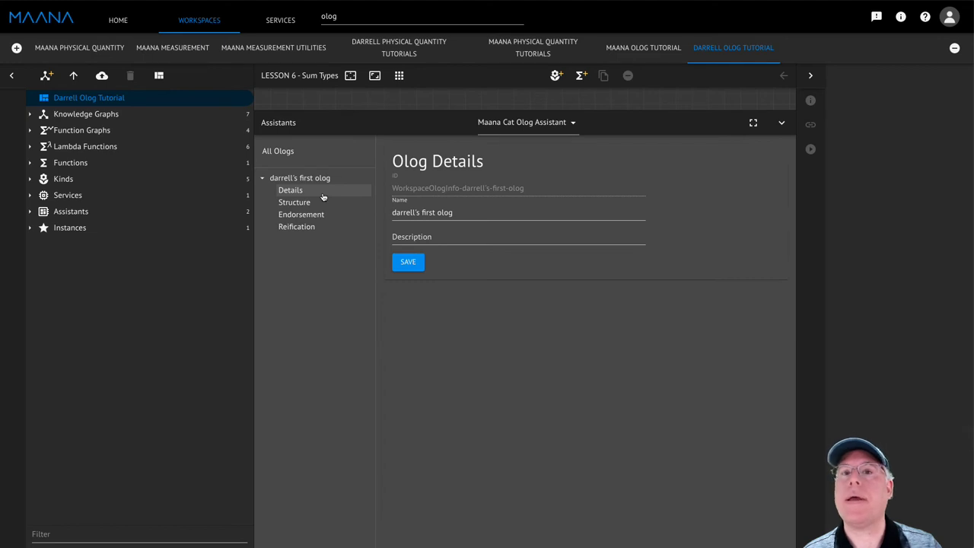
left_click(318, 202)
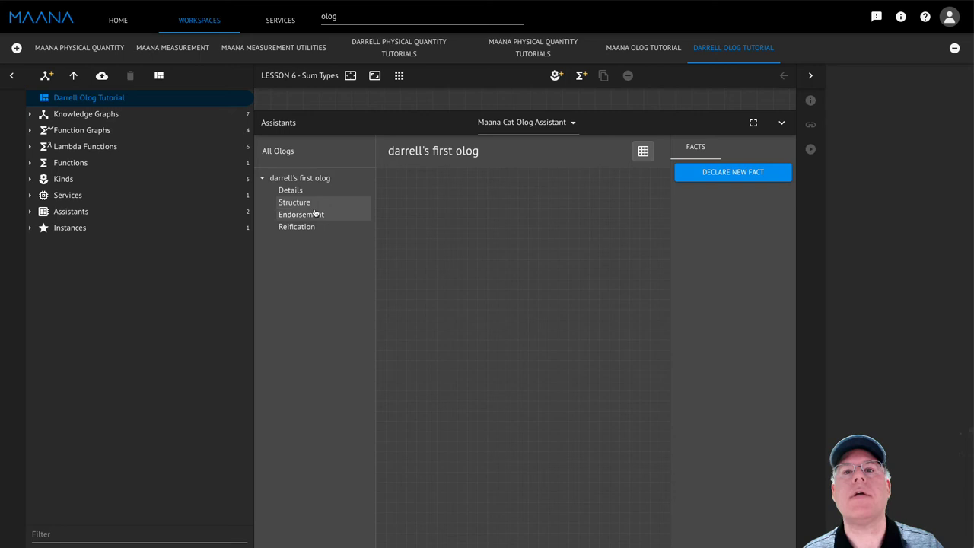
left_click(314, 219)
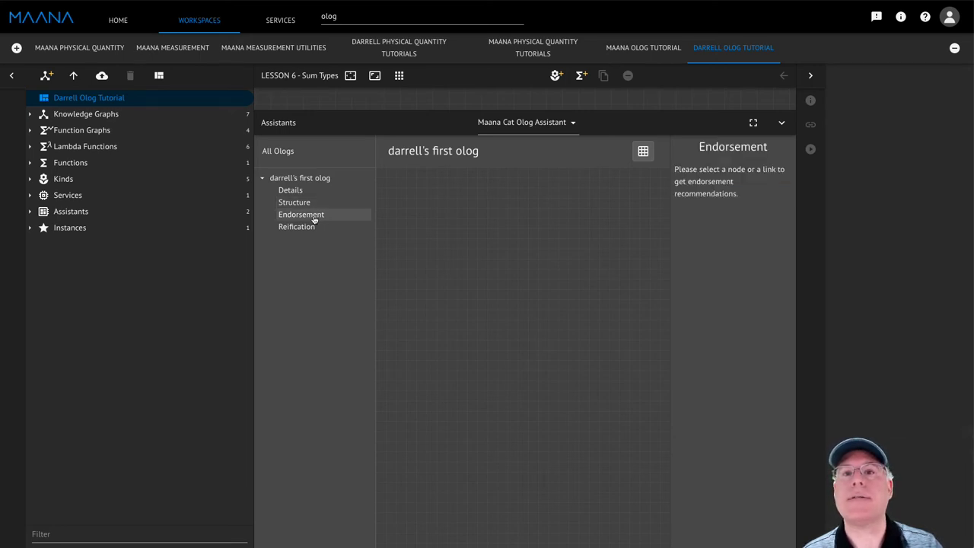
left_click(297, 229)
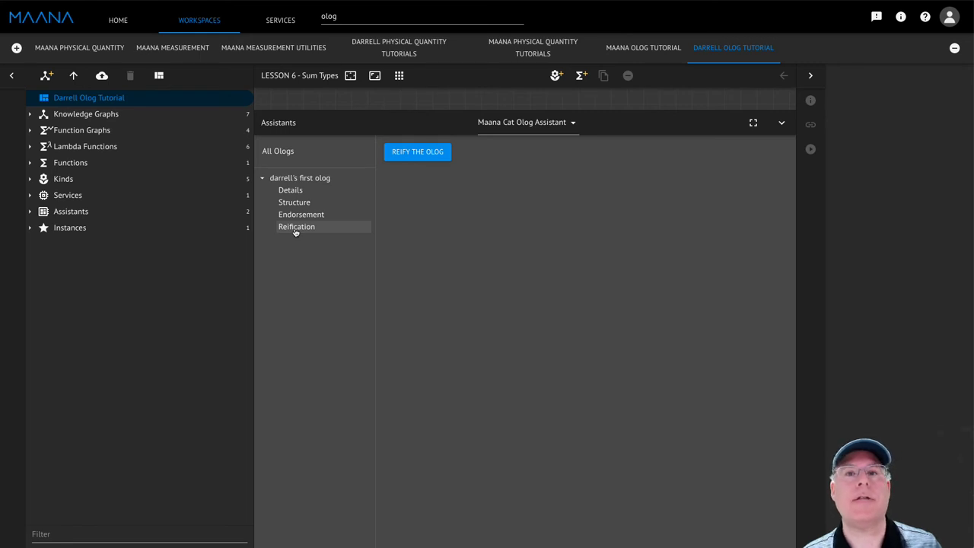
left_click(304, 204)
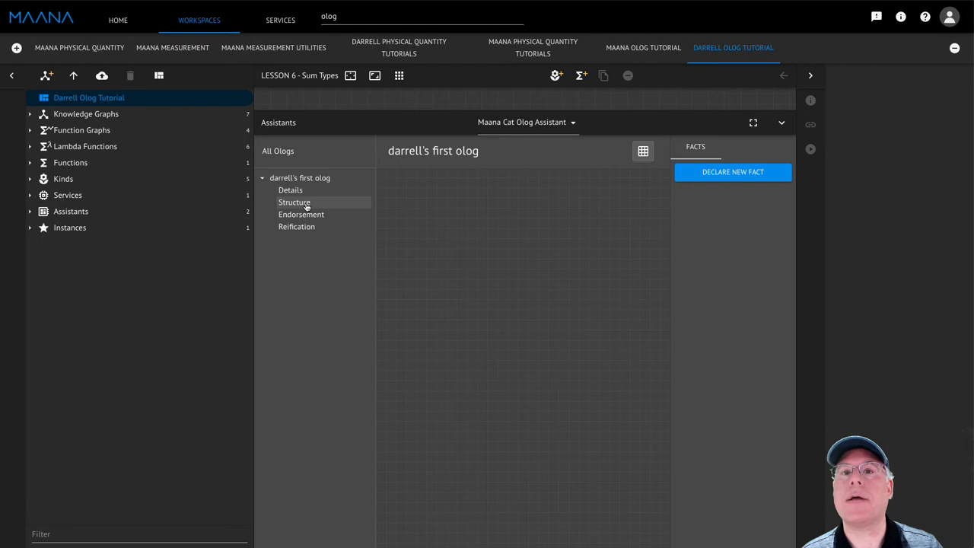
Step: Hide the workspace tree to widen the olog's structure view
left_click(810, 75)
left_click(811, 76)
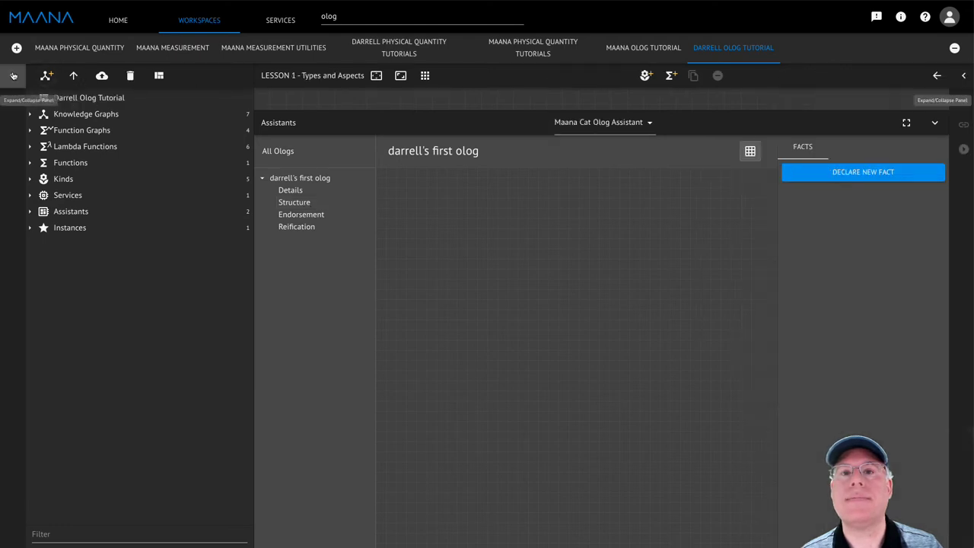
left_click(11, 75)
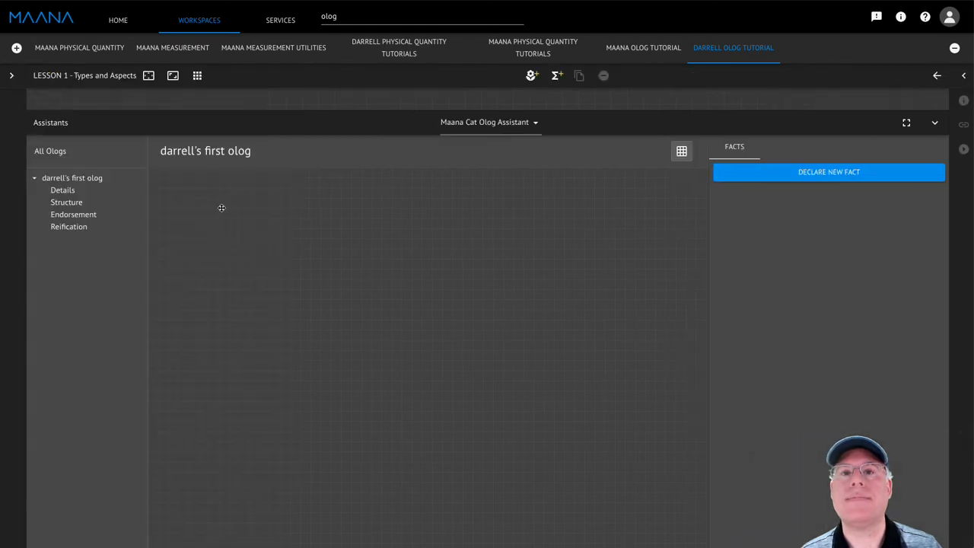
Step: Create the types 'a person' and 'a mother' on the canvas
double_click(416, 270)
type("a person")
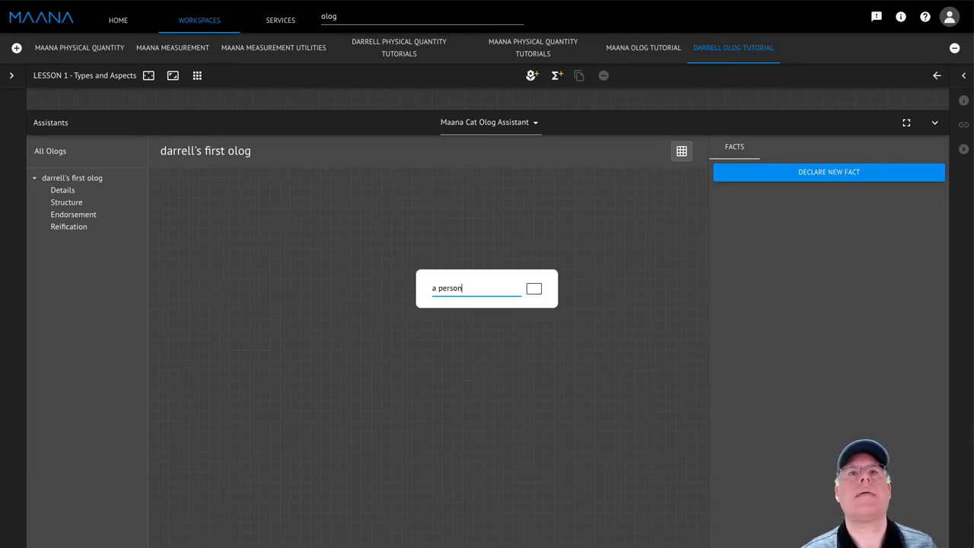
key("Return")
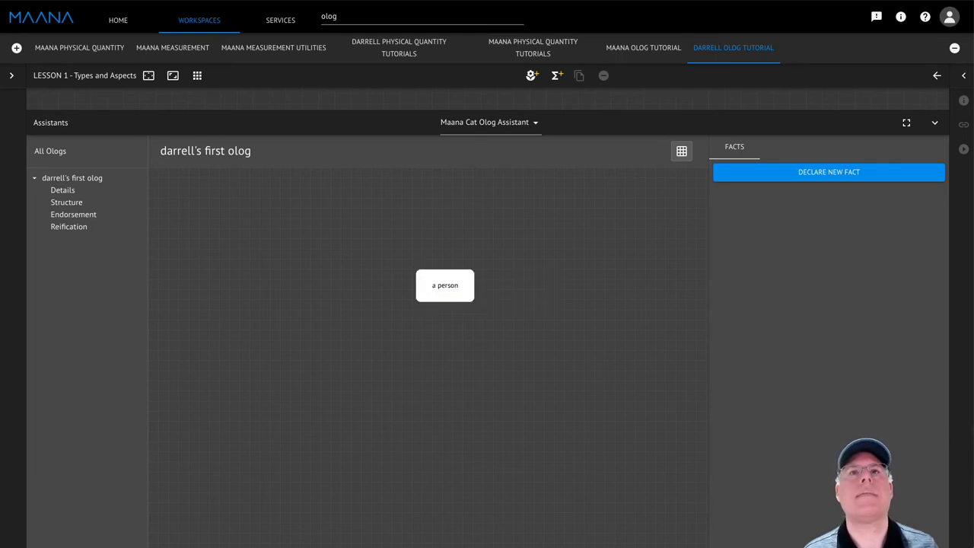
double_click(436, 412)
type("a")
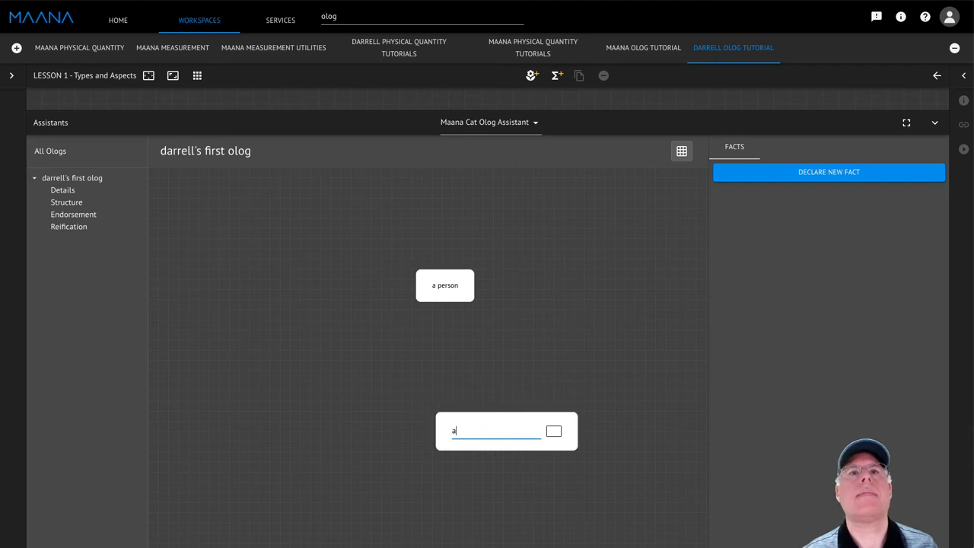
type(" mother")
key("Return")
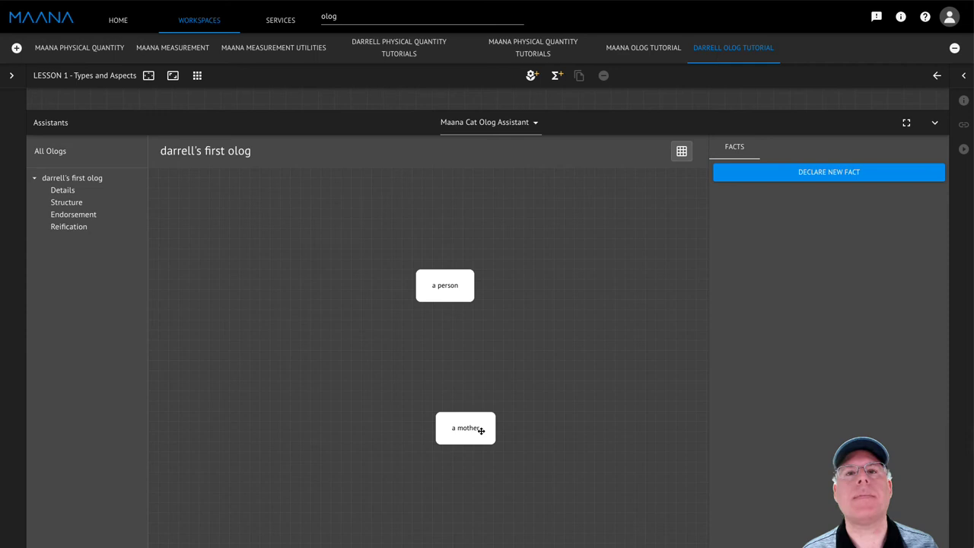
Step: Link 'a mother' to 'a person' with an 'is' aspect
left_click_drag(478, 433, 455, 287)
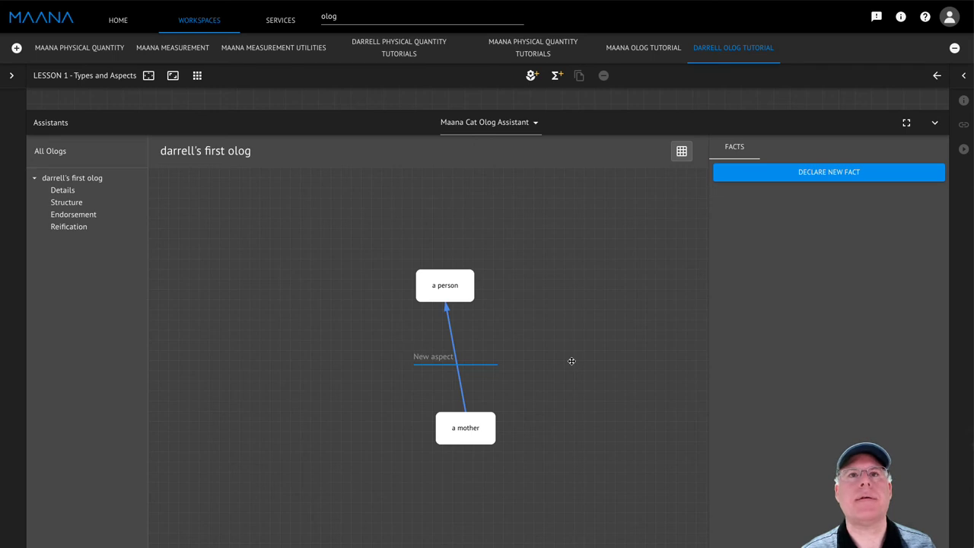
type("is")
key("Return")
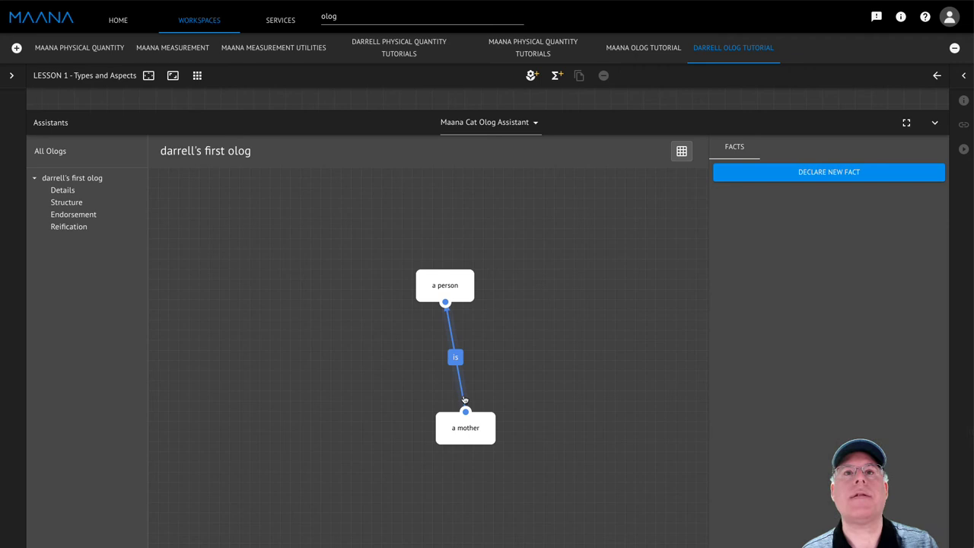
Step: Delete the 'is' aspect, then the 'a mother' and 'a person' types
key("Delete")
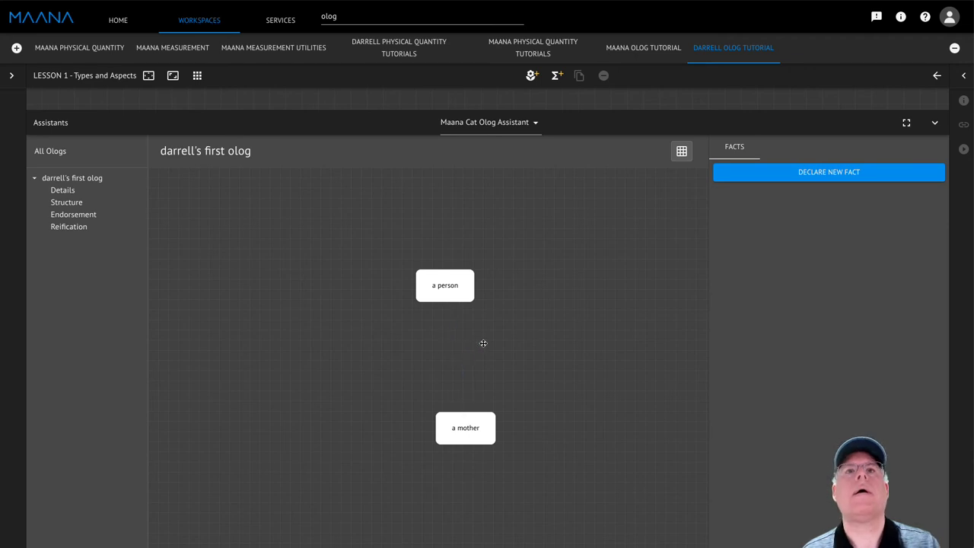
left_click(479, 439)
key("Delete")
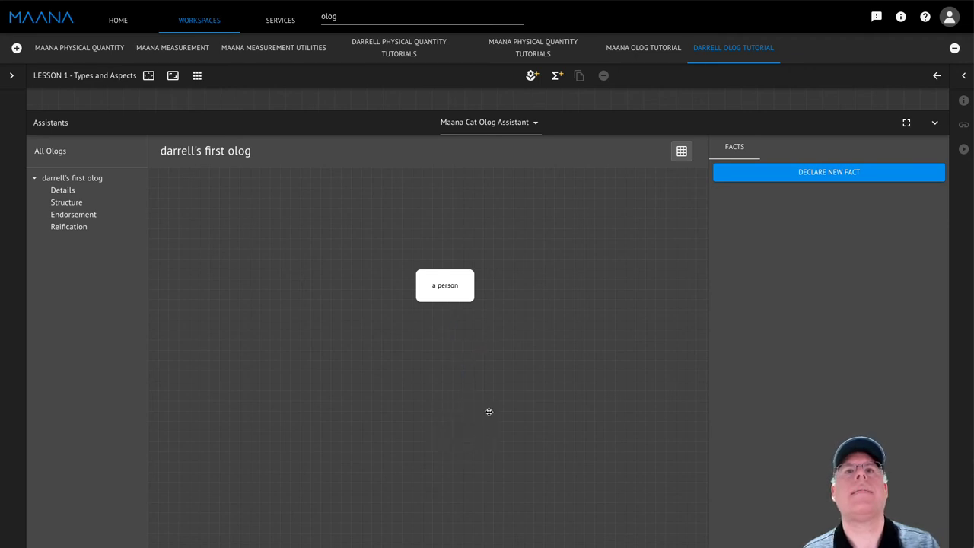
left_click_drag(475, 301, 471, 299)
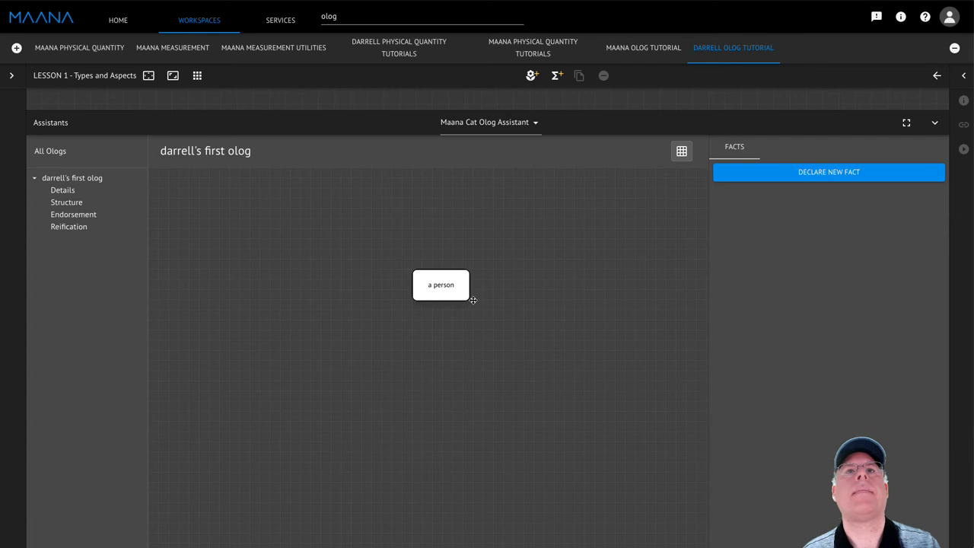
key("Delete")
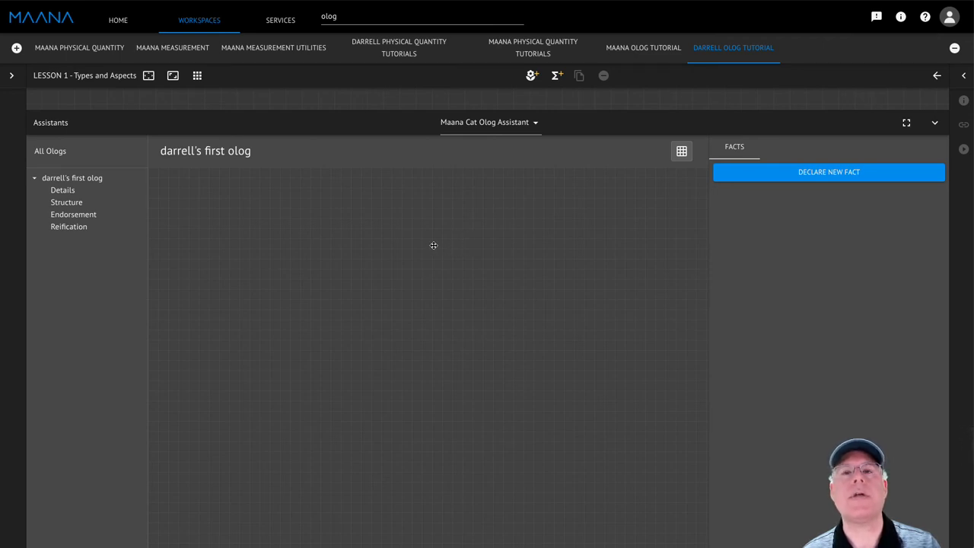
Step: Create types 'a team', 'a city' and 'a state', nudging 'a state' slightly upward
double_click(441, 244)
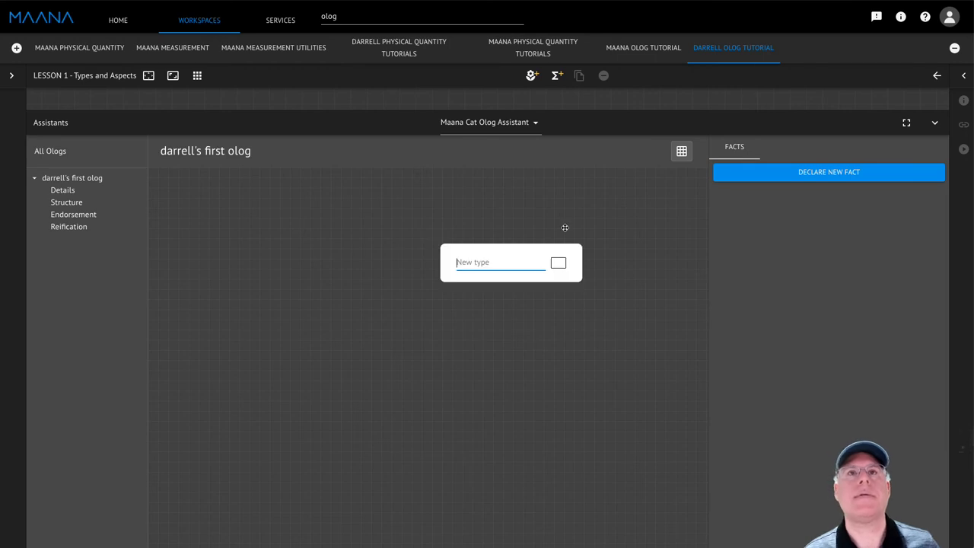
type("a team")
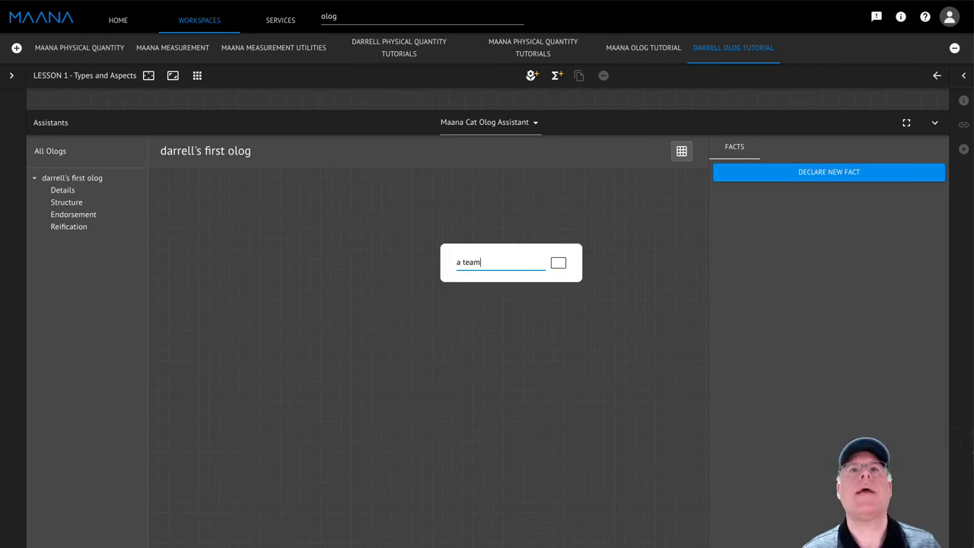
key("Return")
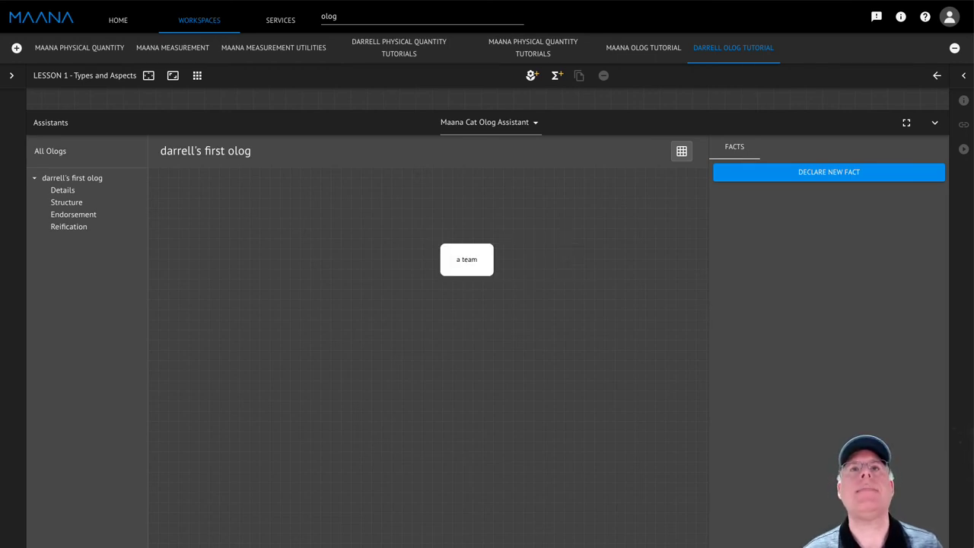
double_click(508, 359)
type("a city")
key("Return")
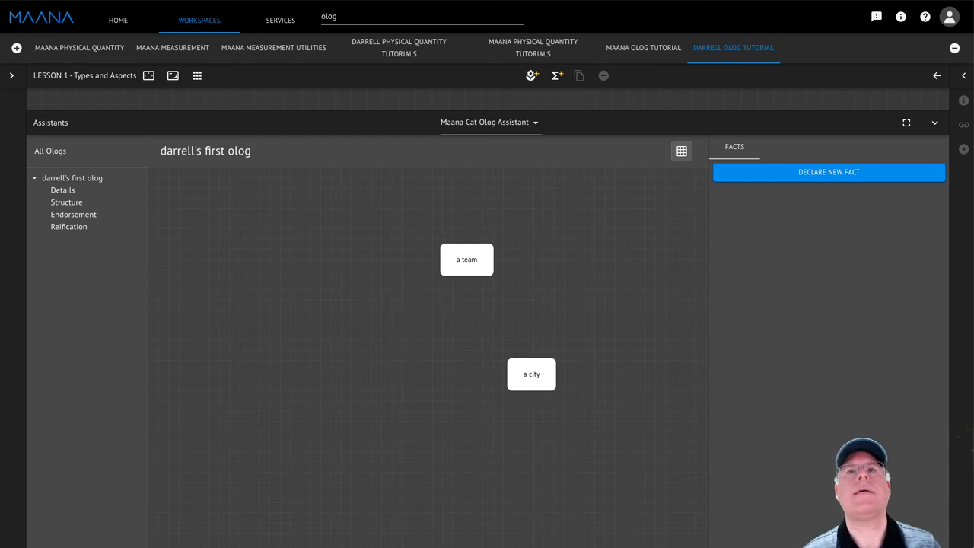
double_click(379, 368)
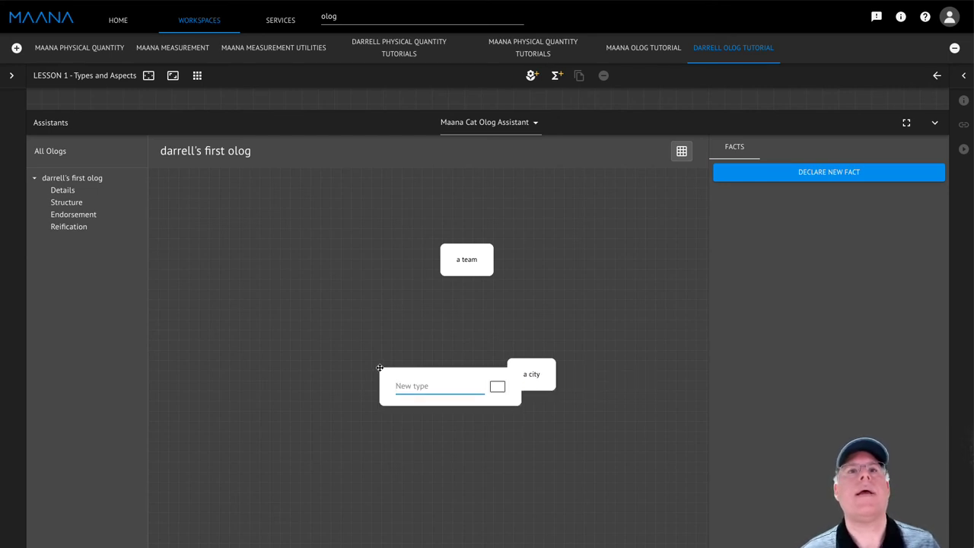
type("a state")
key("Return")
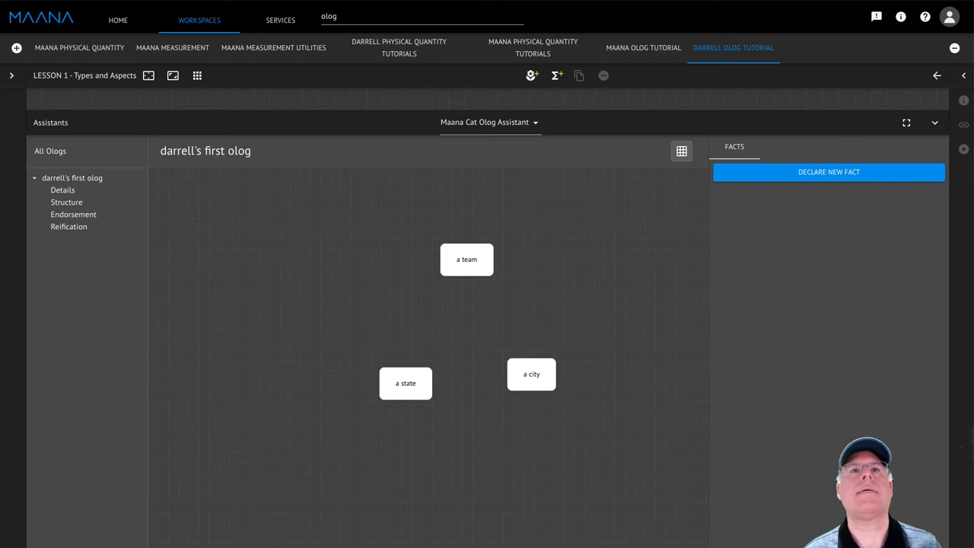
left_click_drag(424, 390, 425, 372)
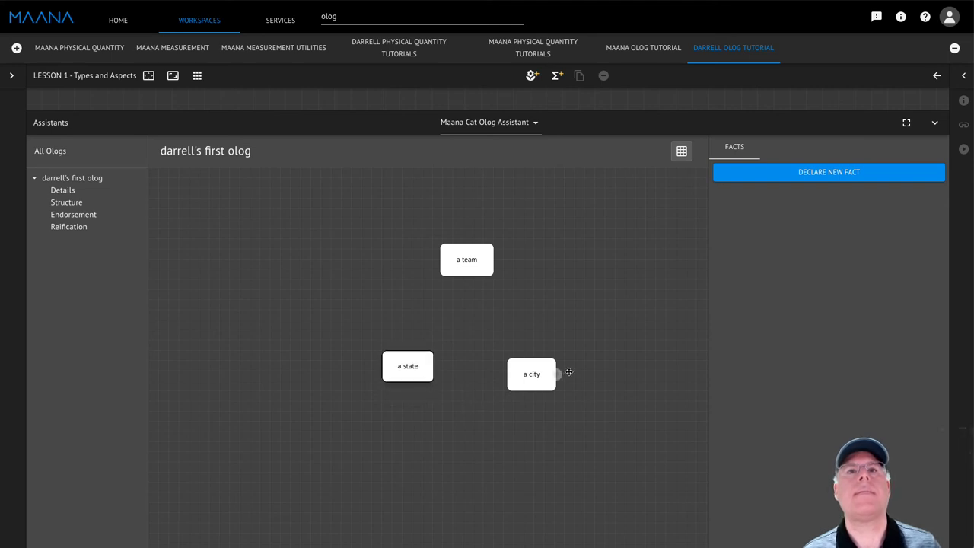
Step: Draw aspects 'has as hometown' (team→city), 'is in' (city→state) and 'has as homestate' (team→state)
left_click(527, 372)
left_click_drag(496, 258, 528, 361)
type("a")
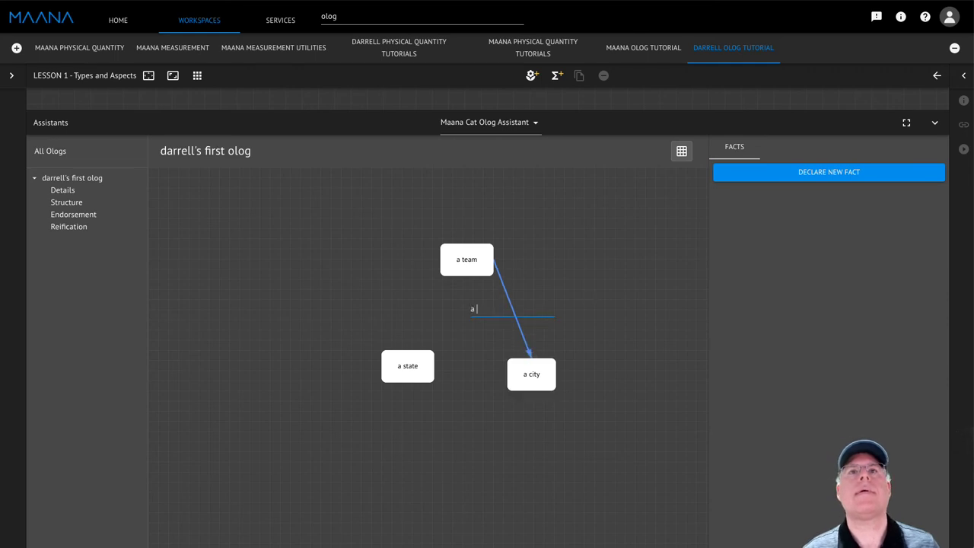
key("BackSpace")
key("BackSpace")
type("has as ")
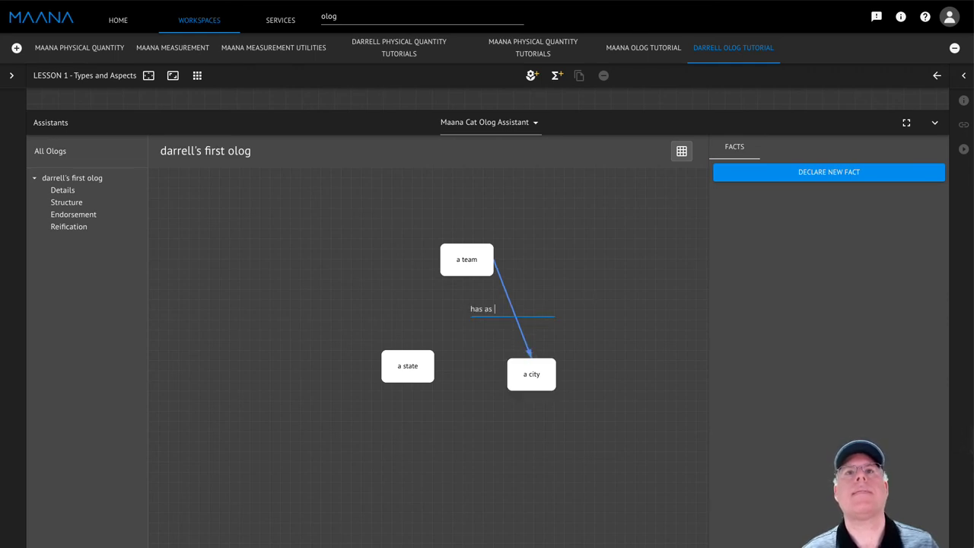
type("hometown")
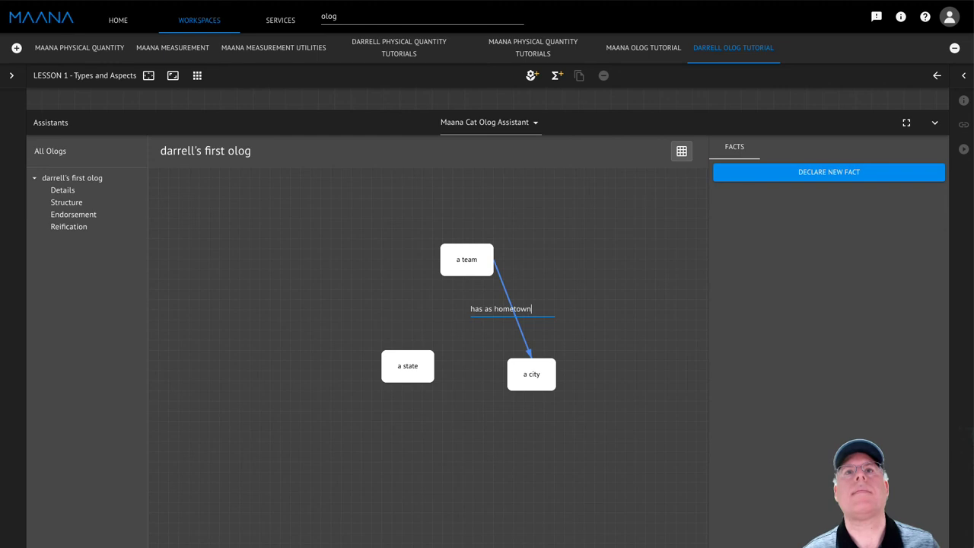
key("Return")
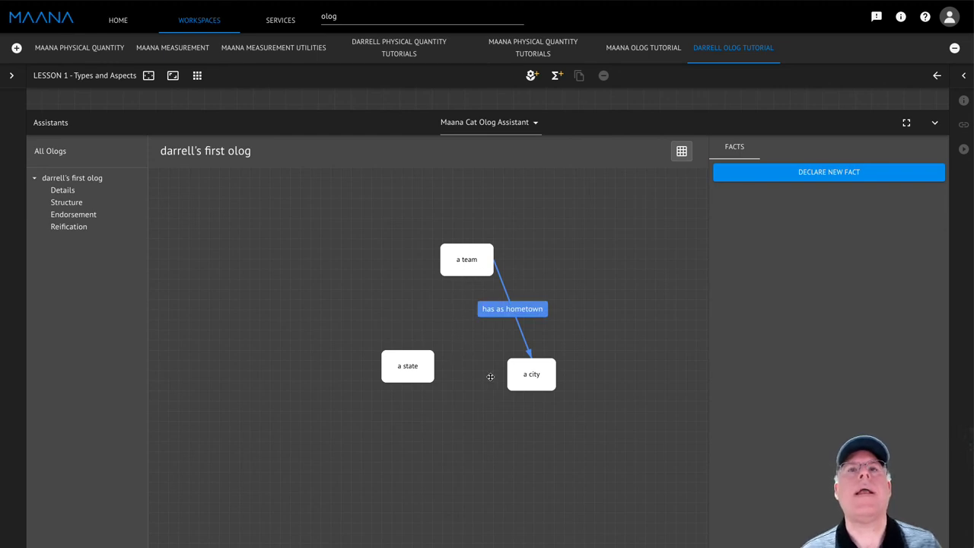
left_click_drag(506, 376, 436, 371)
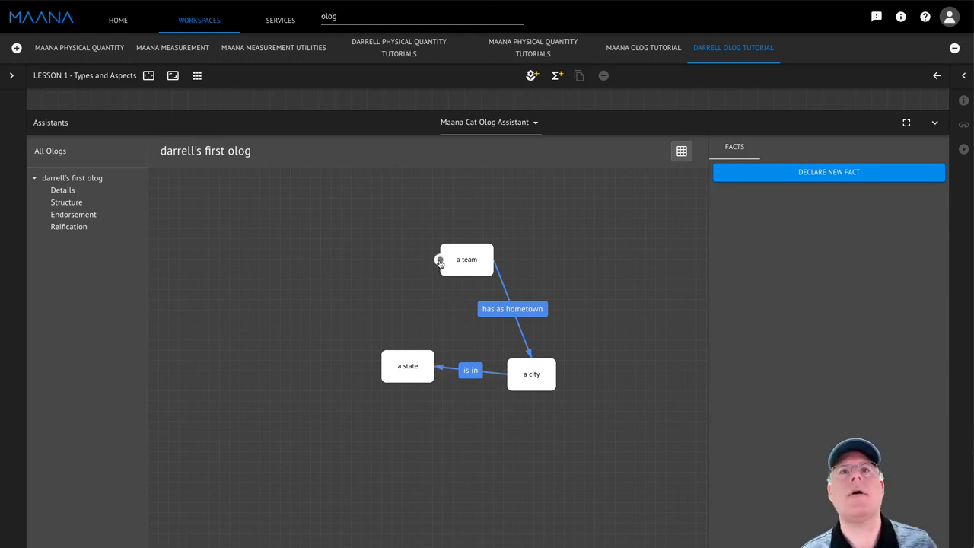
left_click_drag(439, 260, 406, 355)
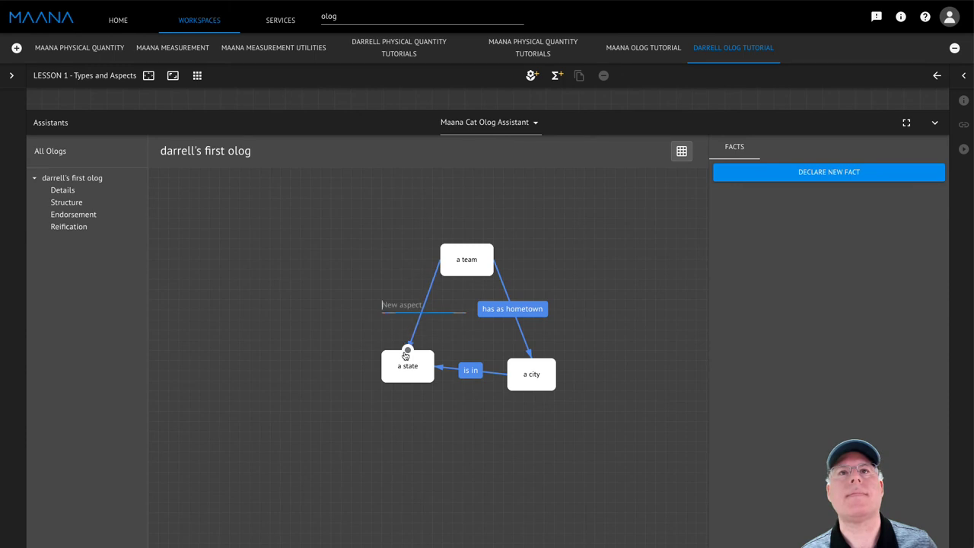
type("has as ")
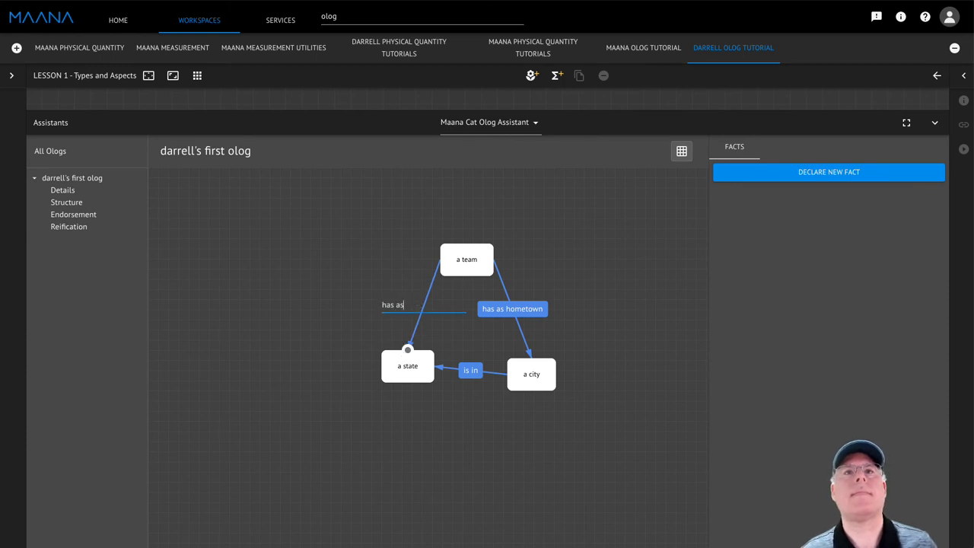
type("homestate")
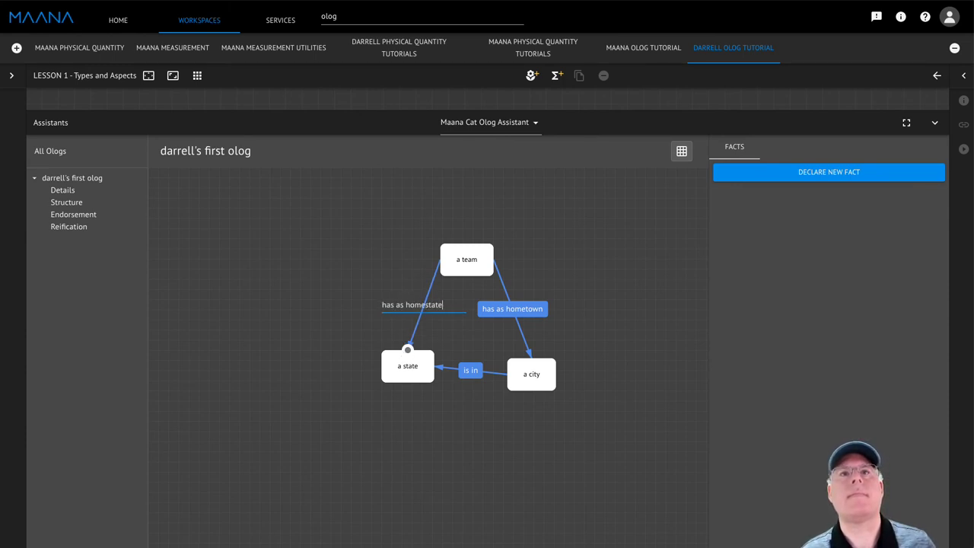
key("Return")
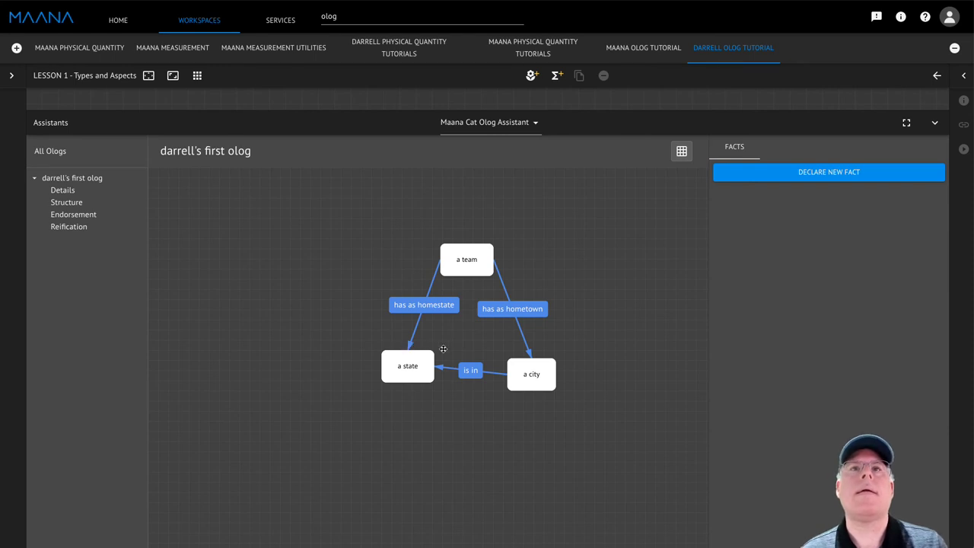